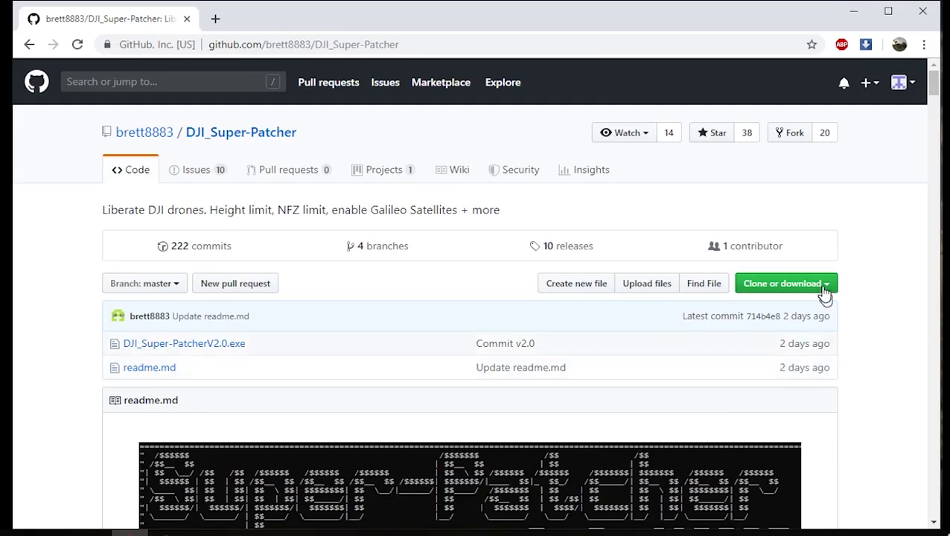
Download the DJI_Super-Patcher repository as a ZIP and extract its DJI_Super-Patcher-master folder to the desktop
{"action": "left_click", "coordinate": [823, 287]}
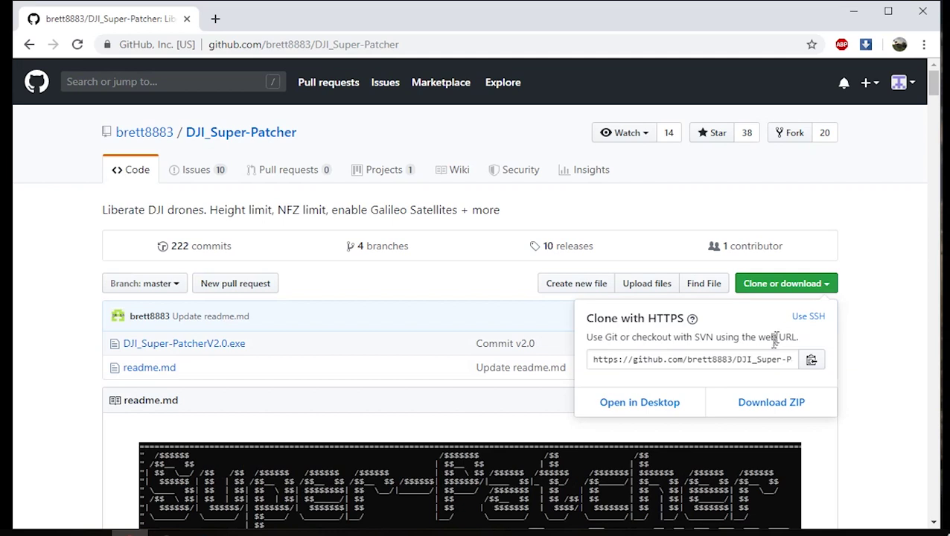
{"action": "left_click", "coordinate": [774, 410]}
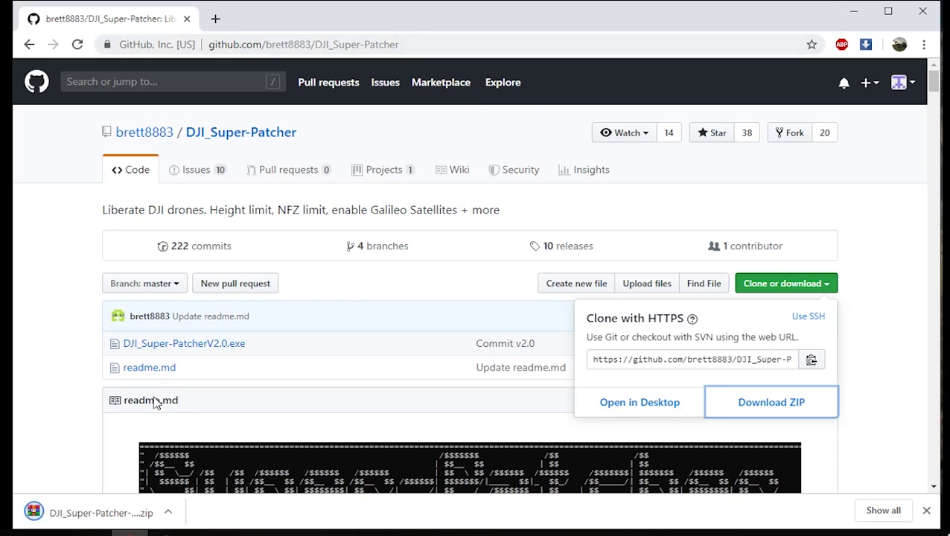
{"action": "left_click", "coordinate": [109, 512]}
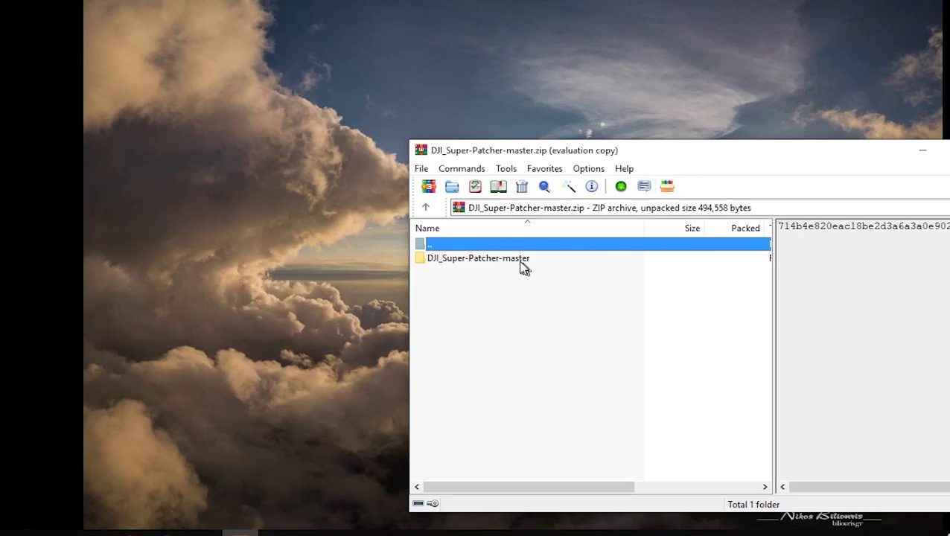
{"action": "left_click_drag", "start_coordinate": [524, 268], "coordinate": [140, 295]}
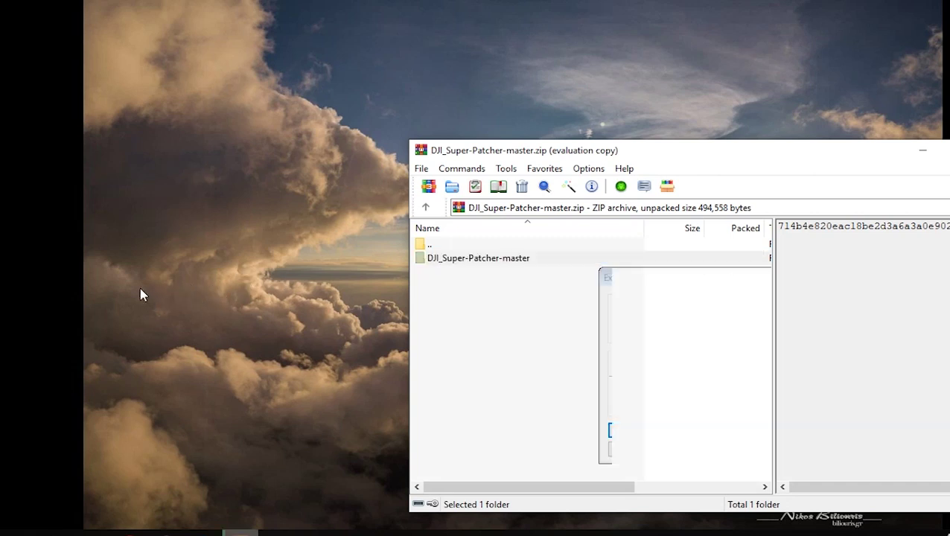
{"action": "double_click", "coordinate": [422, 149]}
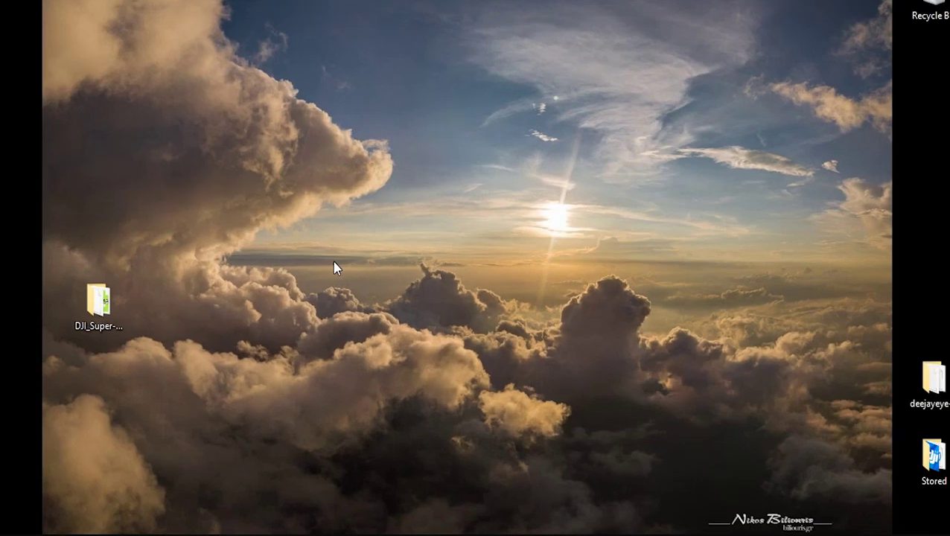
Launch DJI_Super-PatcherV2.0.exe from the extracted DJI_Super-Patcher-master folder on the desktop
{"action": "double_click", "coordinate": [112, 329]}
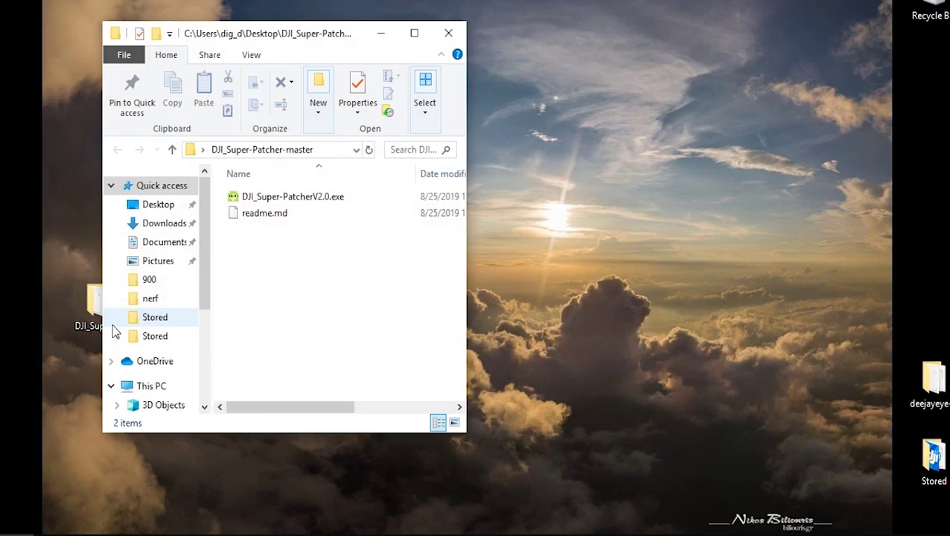
{"action": "left_click", "coordinate": [271, 201]}
{"action": "double_click", "coordinate": [271, 201]}
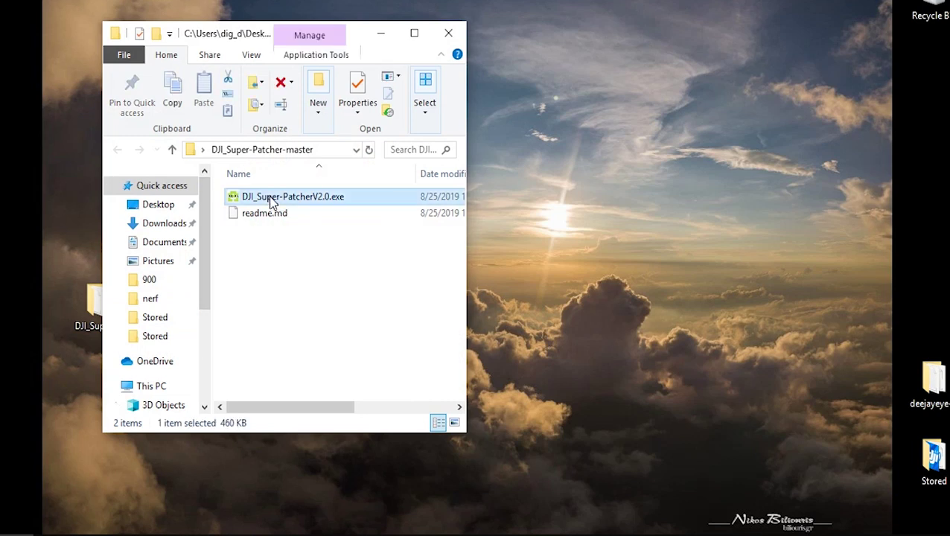
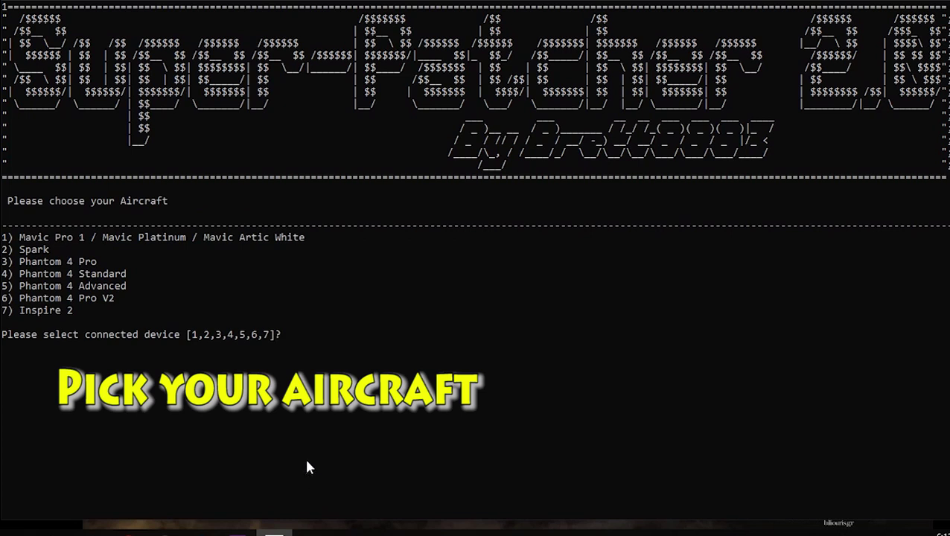
Choose Mavic Pro 1 / Mavic Platinum / Mavic Artic White as the aircraft and run Super-Patcher up to the optional modifications
{"action": "key", "text": "1"}
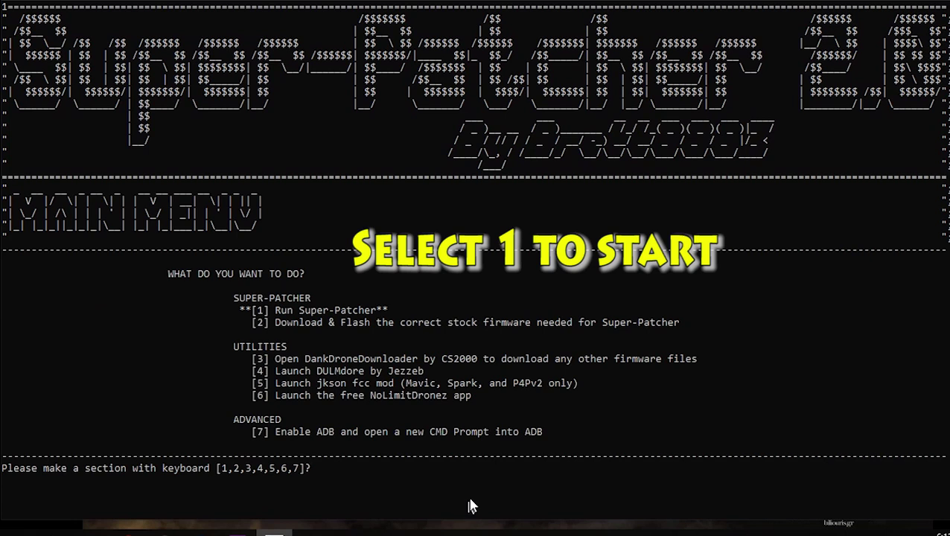
{"action": "key", "text": "1"}
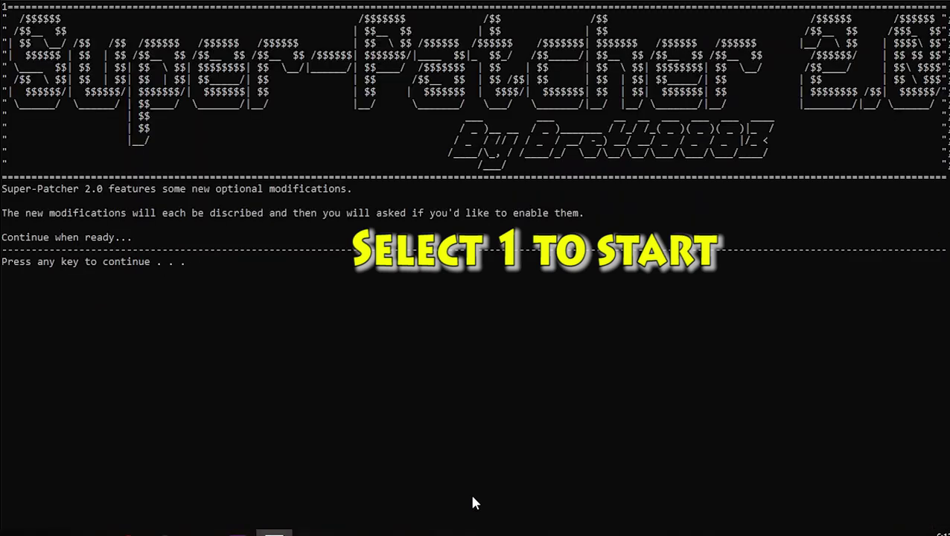
{"action": "key", "text": "Return"}
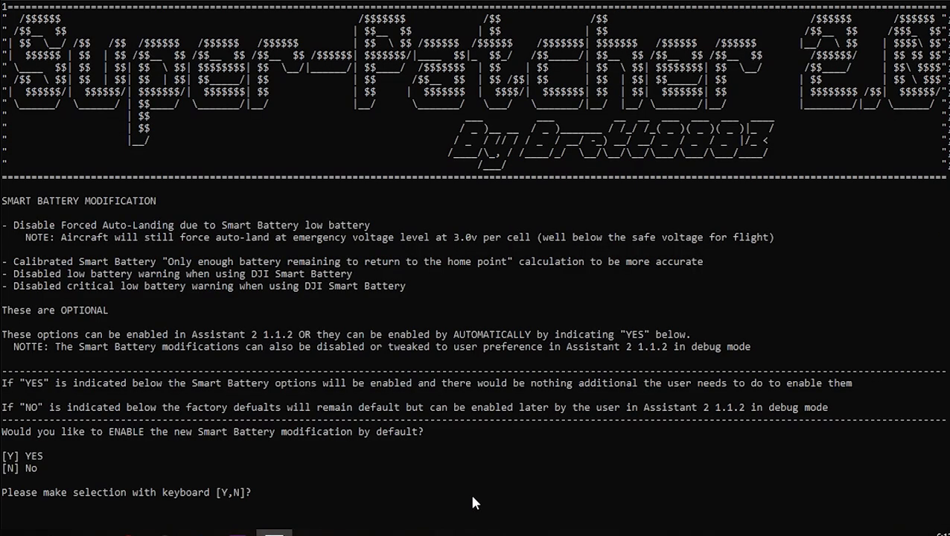
Enable the Smart Battery and Stealth modifications and continue past the instructions for connecting the aircraft
{"action": "key", "text": "y"}
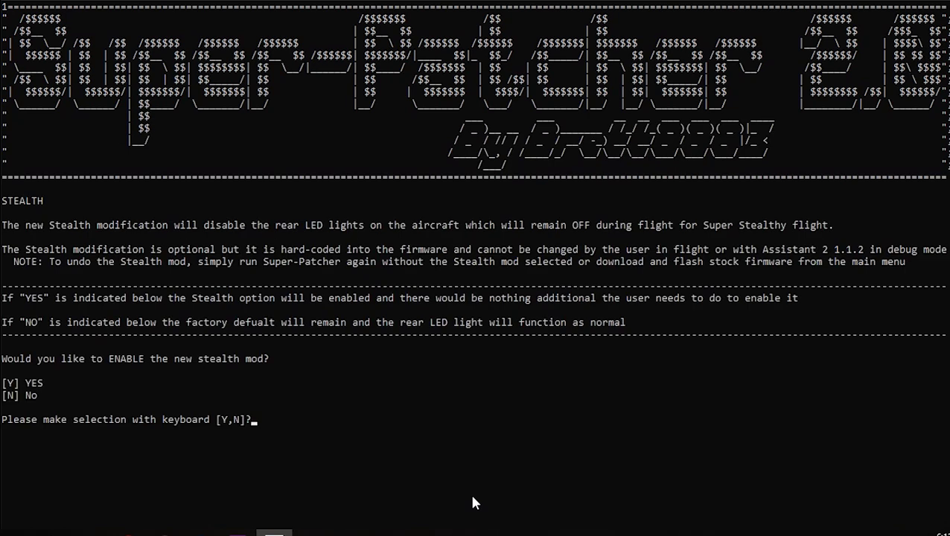
{"action": "key", "text": "y"}
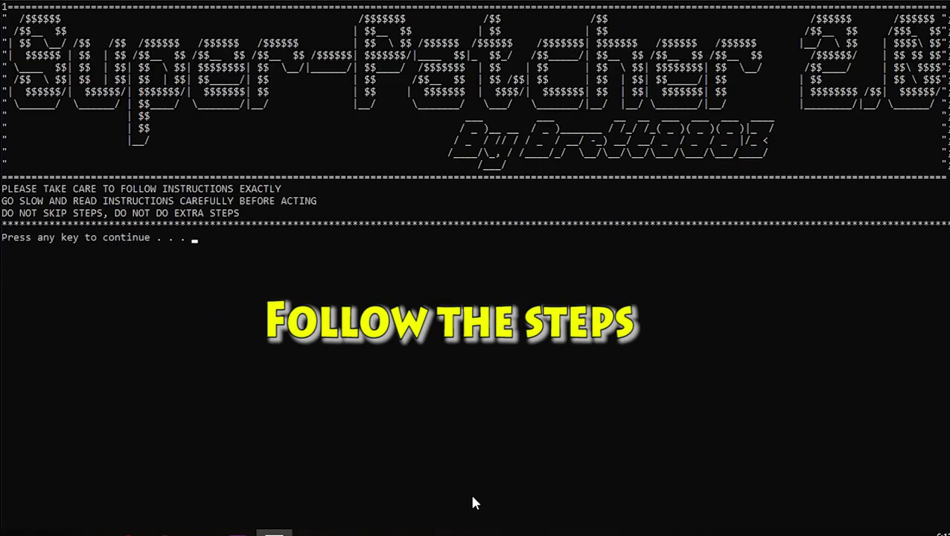
{"action": "key", "text": "Return"}
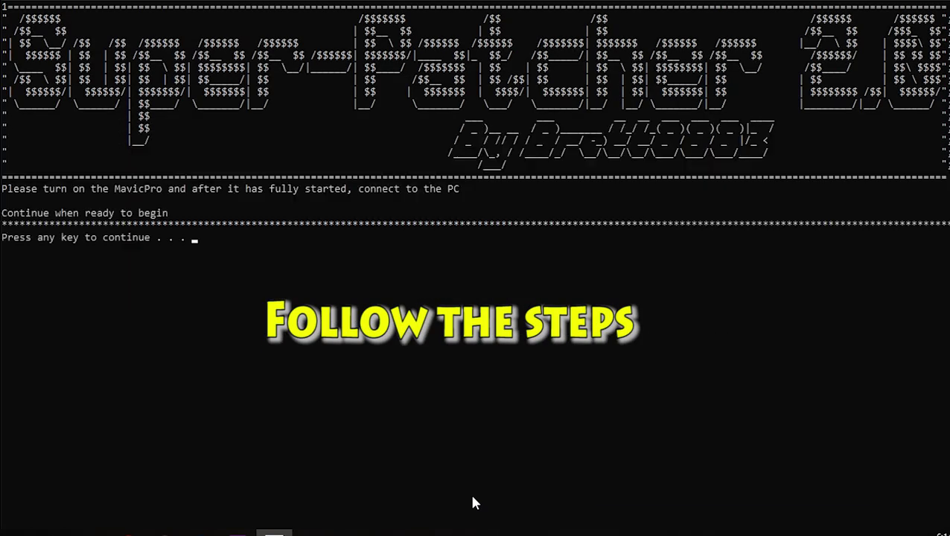
{"action": "key", "text": "Return"}
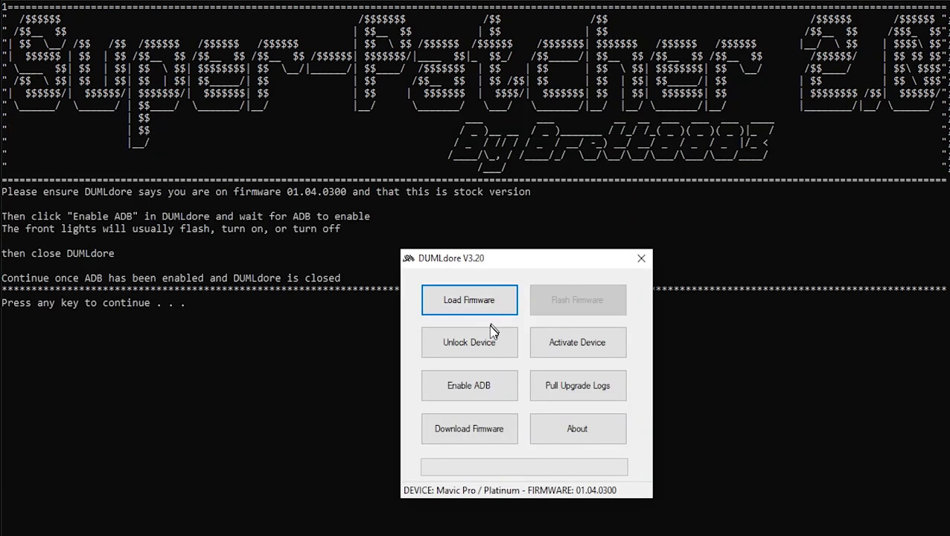
Enable ADB on the Mavic Pro in DUMLdore, close DUMLdore and continue to the aircraft properties check
{"action": "left_click", "coordinate": [470, 384]}
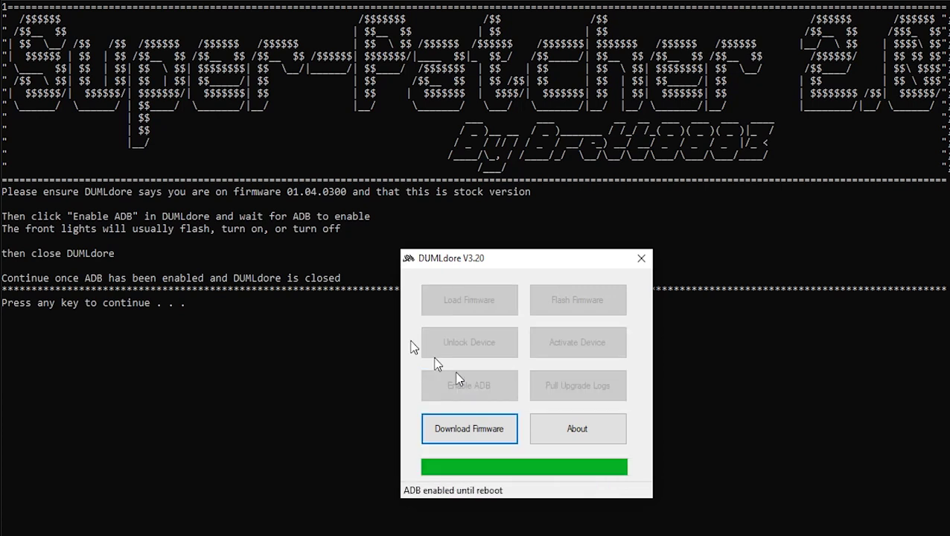
{"action": "left_click", "coordinate": [343, 271]}
{"action": "key", "text": "Return"}
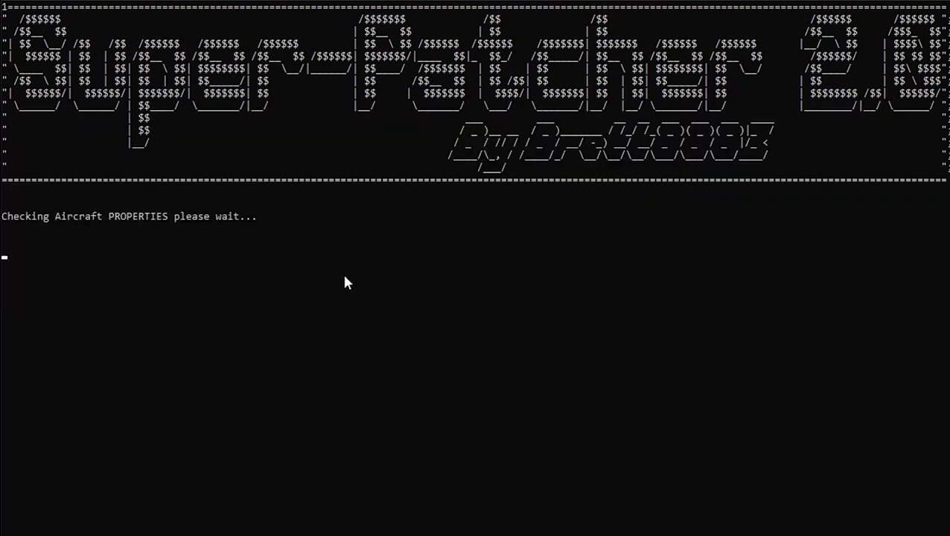
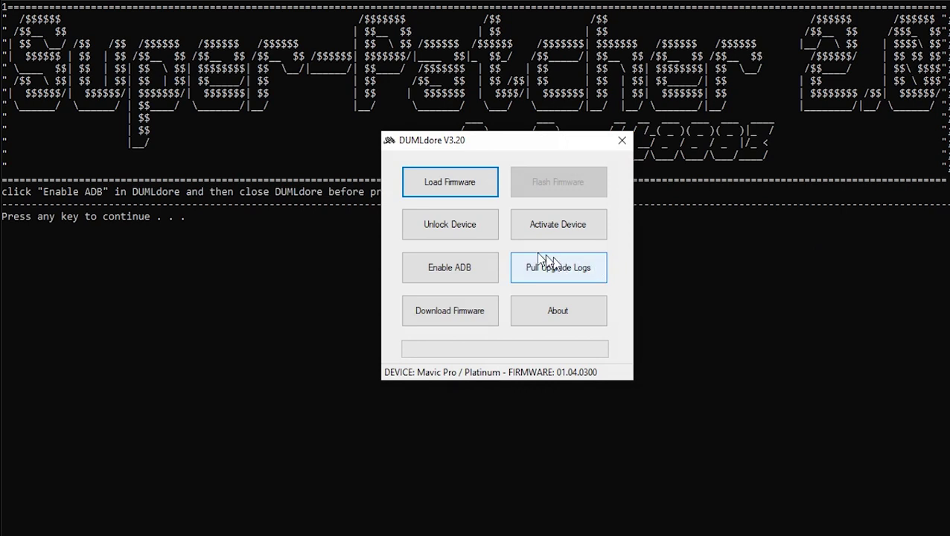
Enable ADB once more in the reopened DUMLdore and close it
{"action": "left_click", "coordinate": [468, 265]}
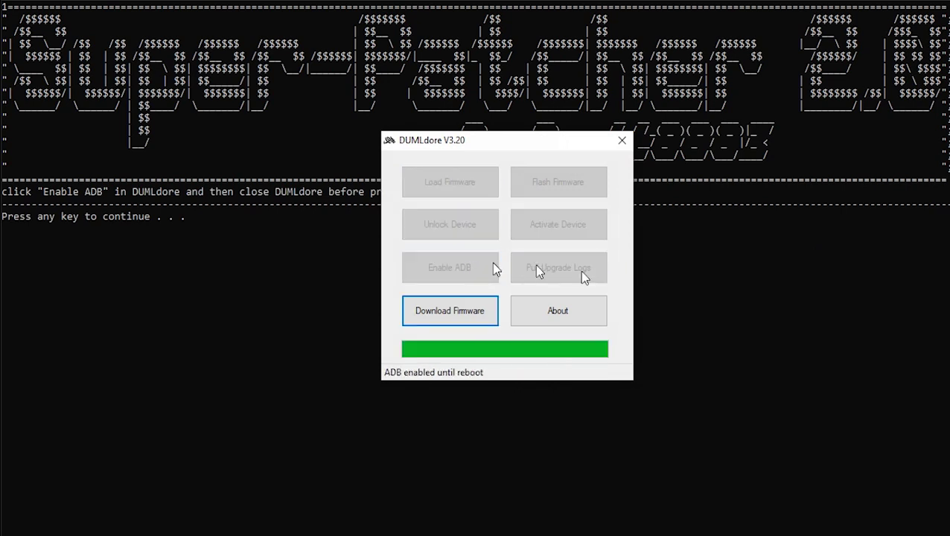
{"action": "key", "text": "alt+F4"}
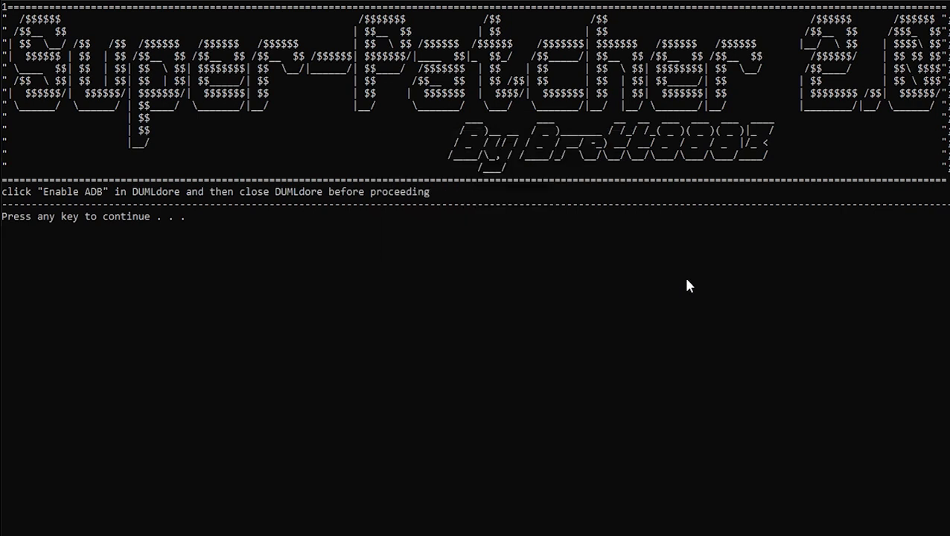
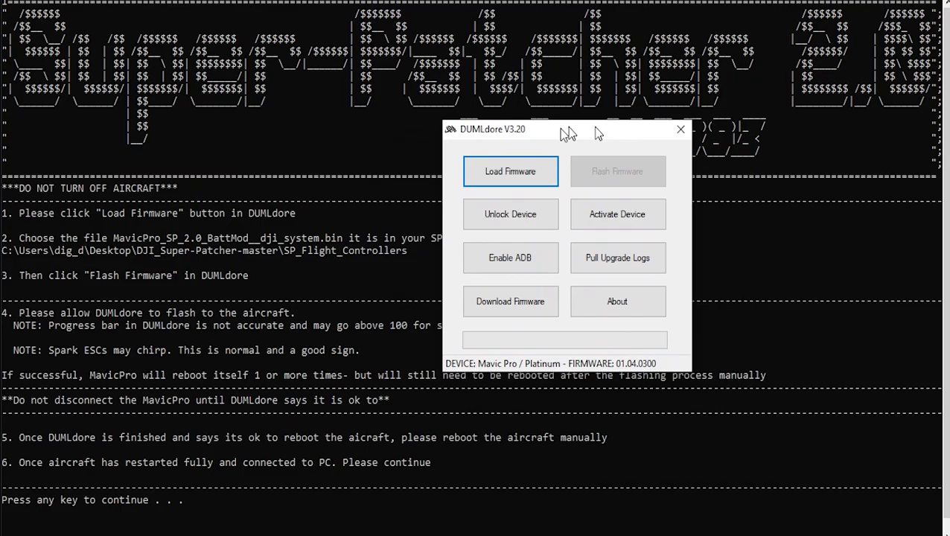
Load MavicPro_SP_2.0_BattMod_03.02.44.12_dji_system.bin from DJI_Super-Patcher-master's SP_Flight_Controllers folder into DUMLdore and flash it to the aircraft
{"action": "left_click_drag", "start_coordinate": [576, 131], "coordinate": [495, 151]}
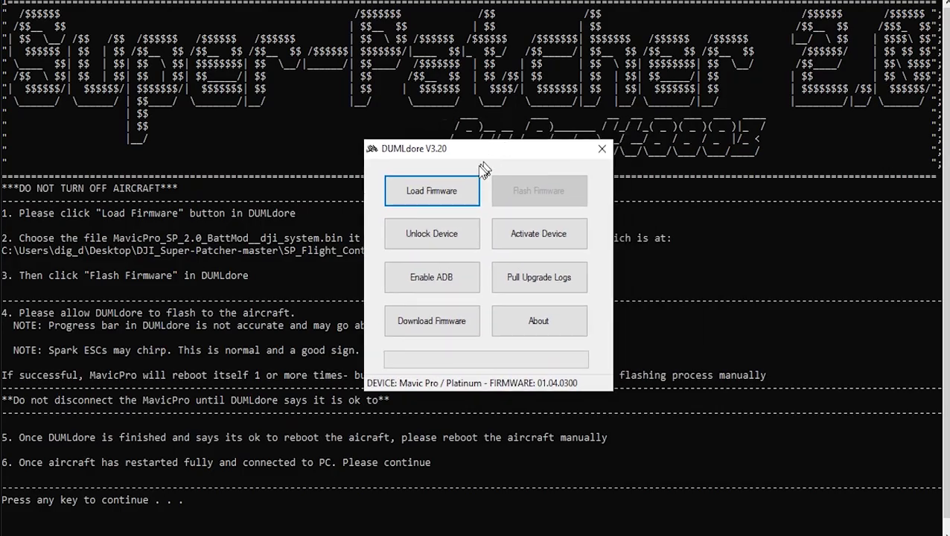
{"action": "left_click", "coordinate": [442, 191]}
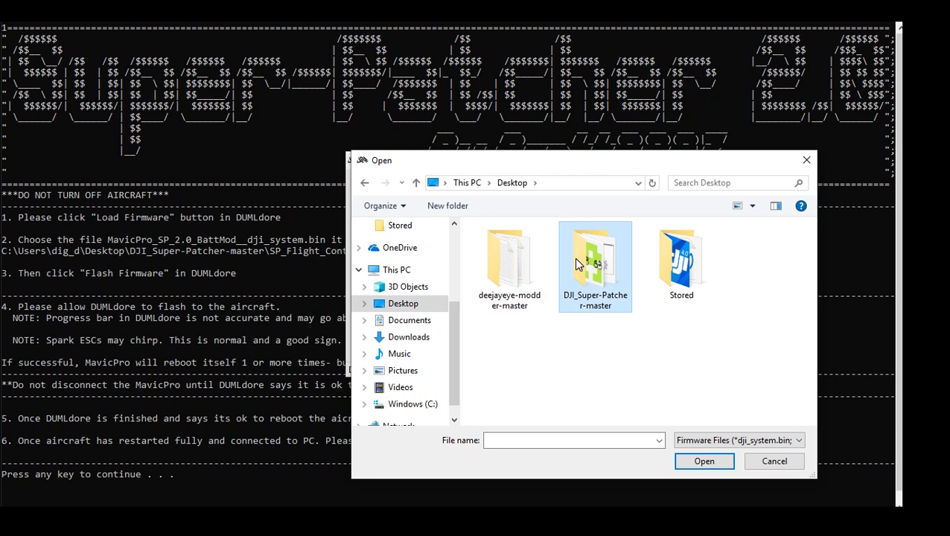
{"action": "double_click", "coordinate": [646, 249]}
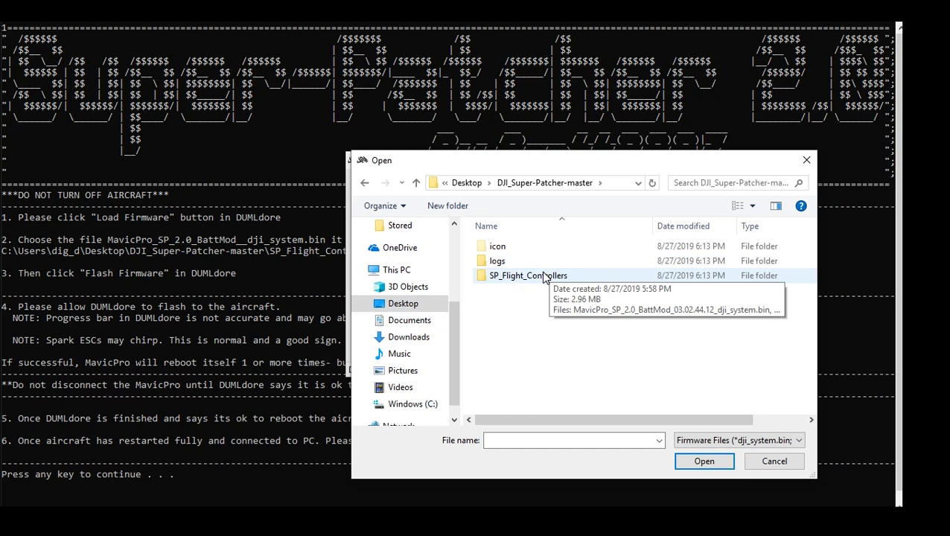
{"action": "double_click", "coordinate": [543, 276]}
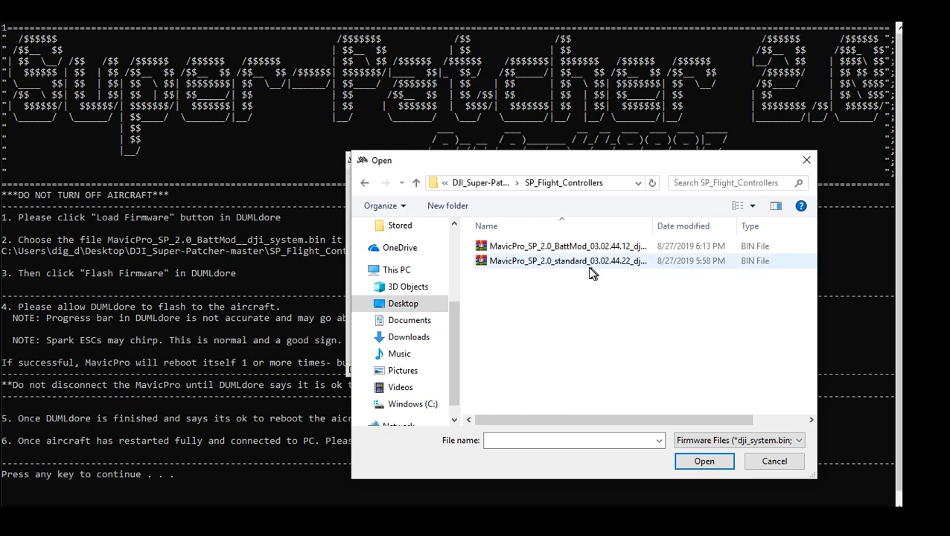
{"action": "left_click", "coordinate": [555, 252]}
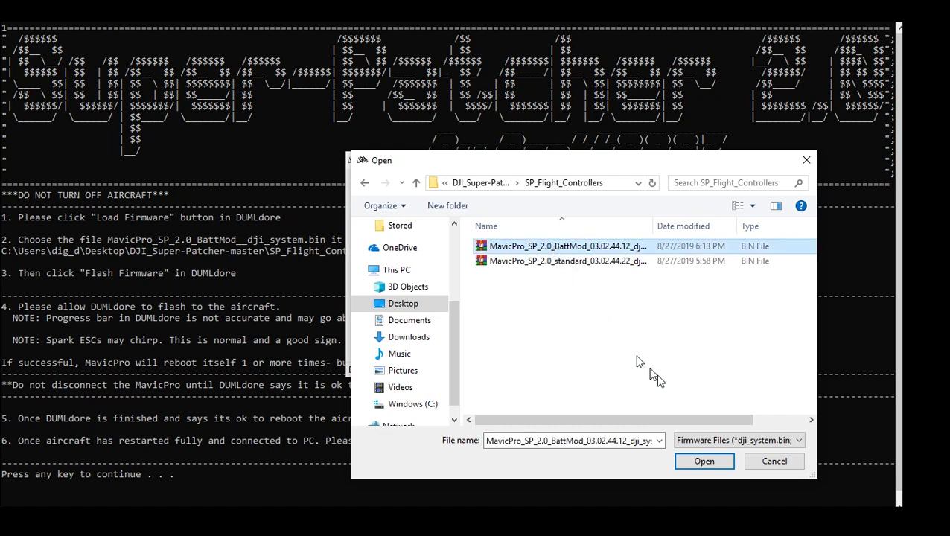
{"action": "left_click", "coordinate": [691, 468]}
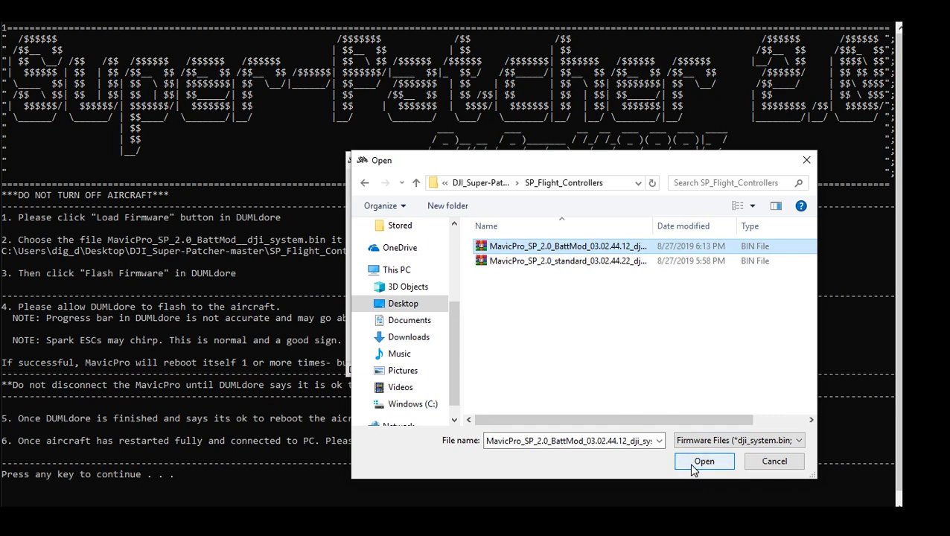
{"action": "left_click", "coordinate": [692, 470]}
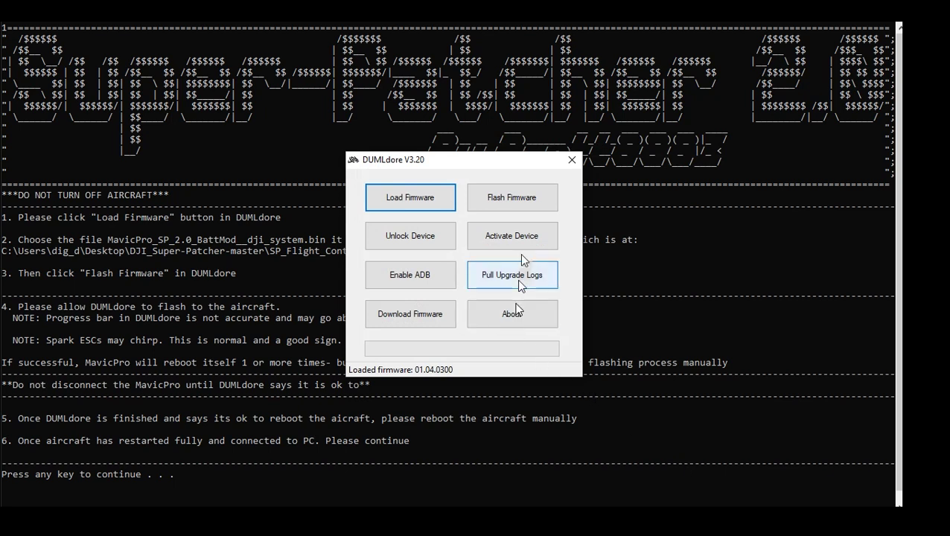
{"action": "left_click", "coordinate": [509, 194]}
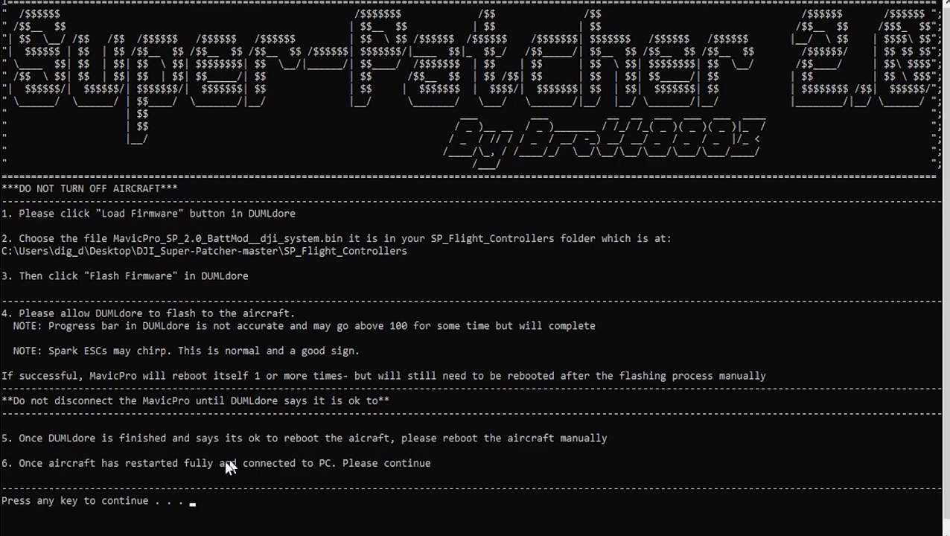
Continue past the flashing instructions and choose to enable the jkson FCC radio mod
{"action": "left_click", "coordinate": [224, 462]}
{"action": "key", "text": "Escape"}
{"action": "key", "text": "Return"}
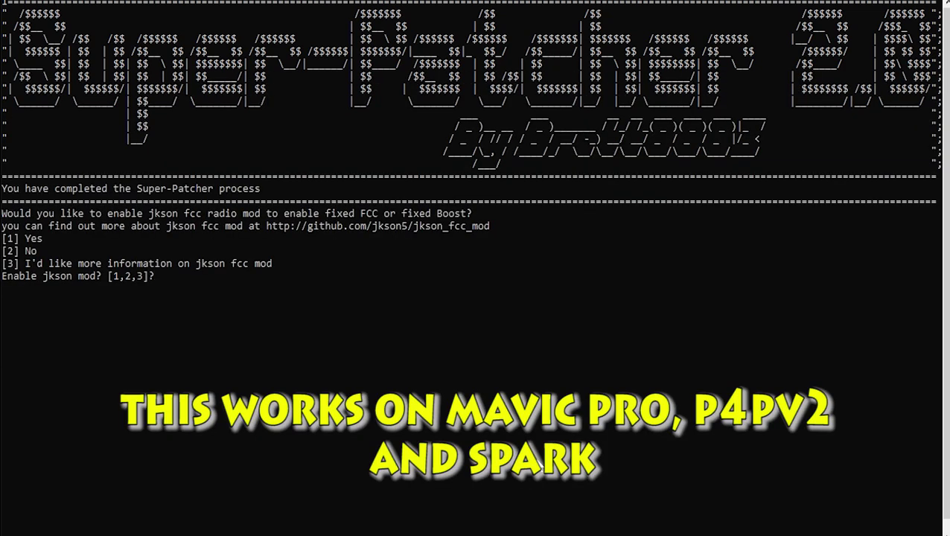
{"action": "type", "text": "1"}
{"action": "key", "text": "Return"}
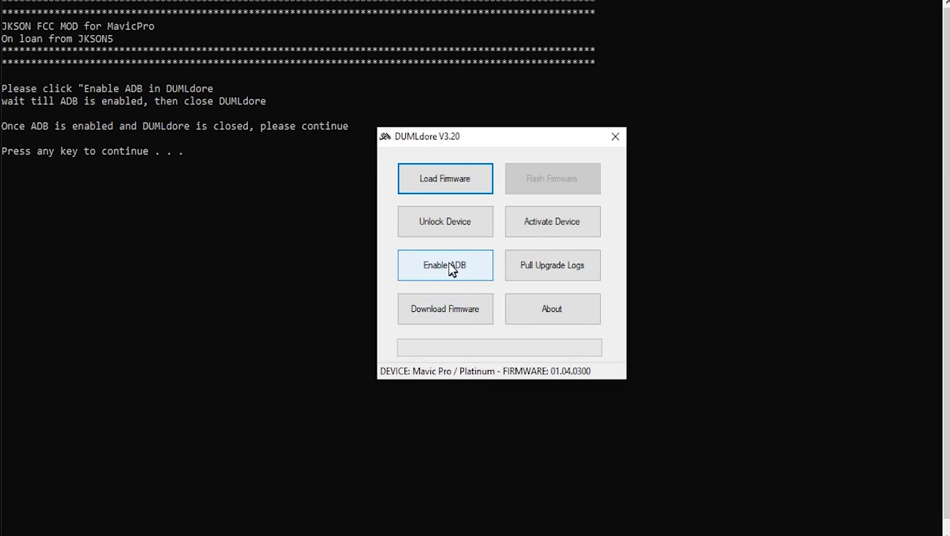
Enable ADB in DUMLdore for the jkson FCC mod, close DUMLdore and continue to the frequency selection
{"action": "left_click", "coordinate": [450, 269]}
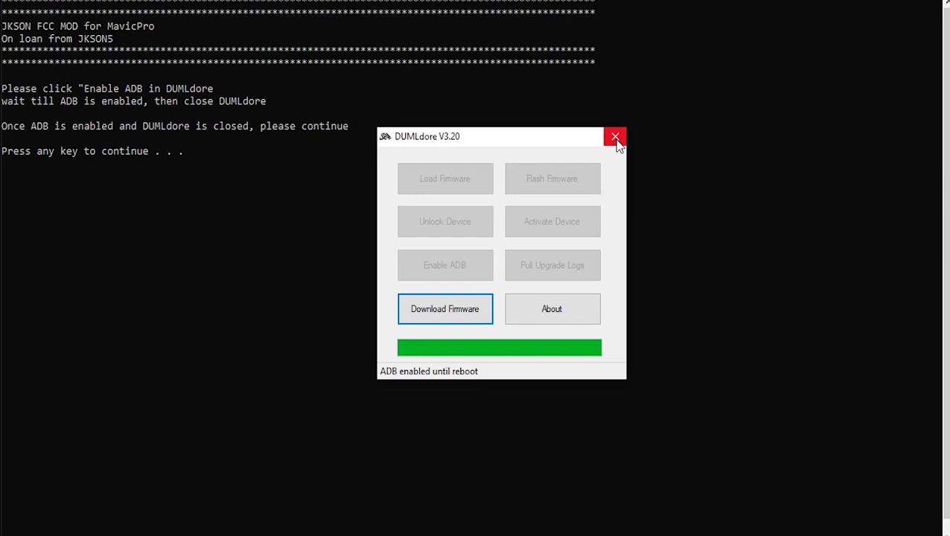
{"action": "left_click", "coordinate": [615, 138]}
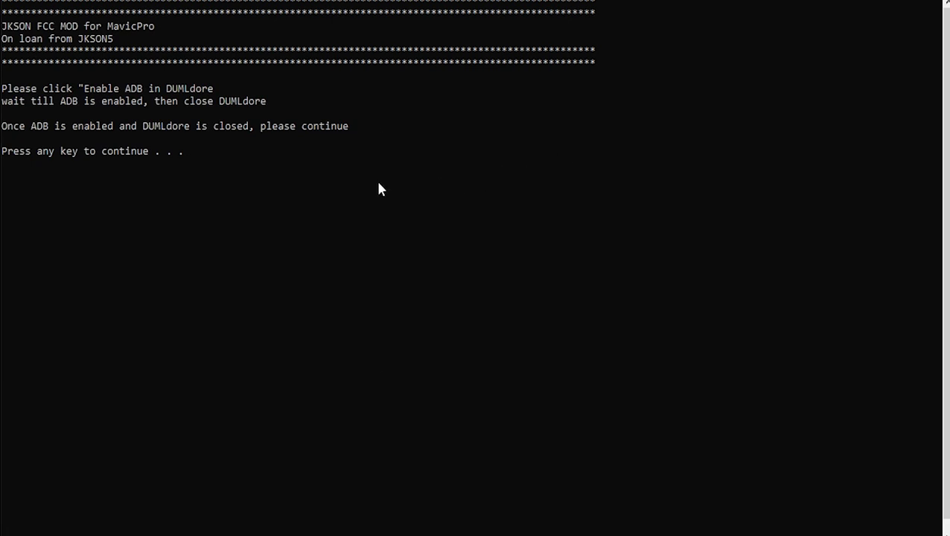
{"action": "key", "text": "Return"}
Select Auto frequency and the Fixed FCC option for the jkson mod
{"action": "type", "text": "1,2,3]?1"}
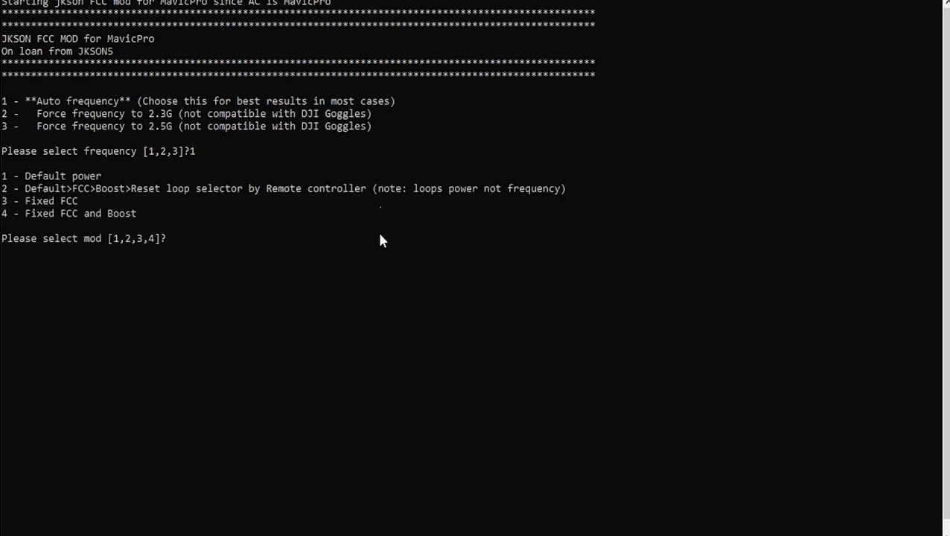
{"action": "type", "text": "3"}
{"action": "key", "text": "Return"}
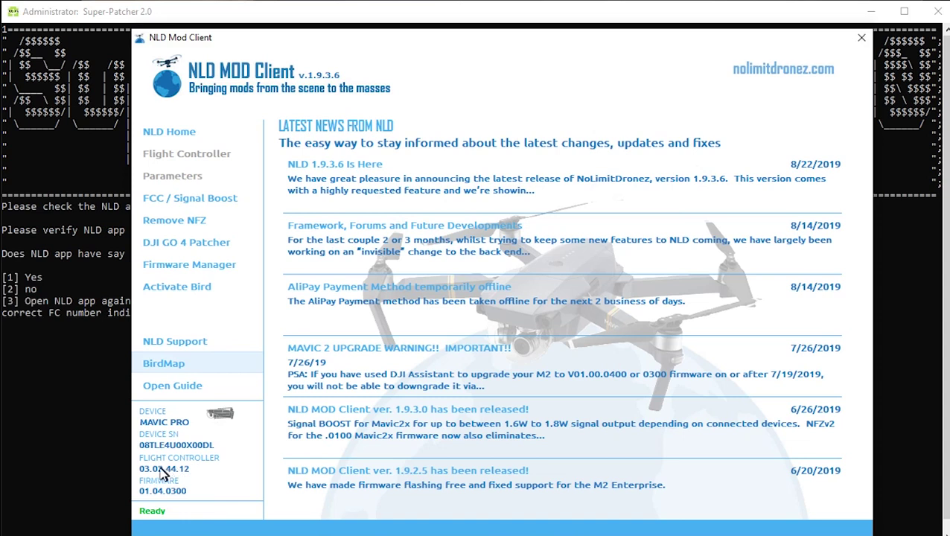
Check the flight controller version in NLD Mod Client and continue past Super-Patcher's completion notes to its main menu
{"action": "left_click_drag", "start_coordinate": [156, 471], "coordinate": [224, 481]}
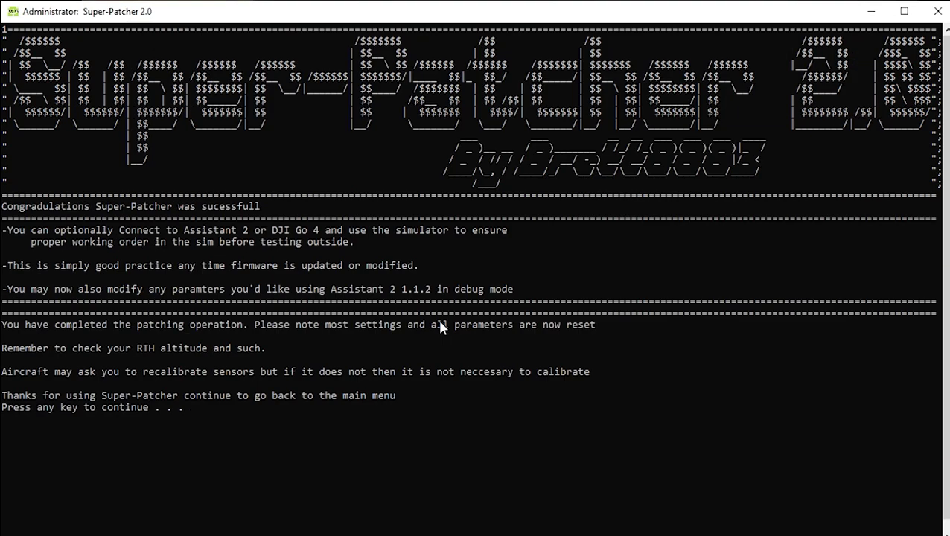
{"action": "key", "text": "Return"}
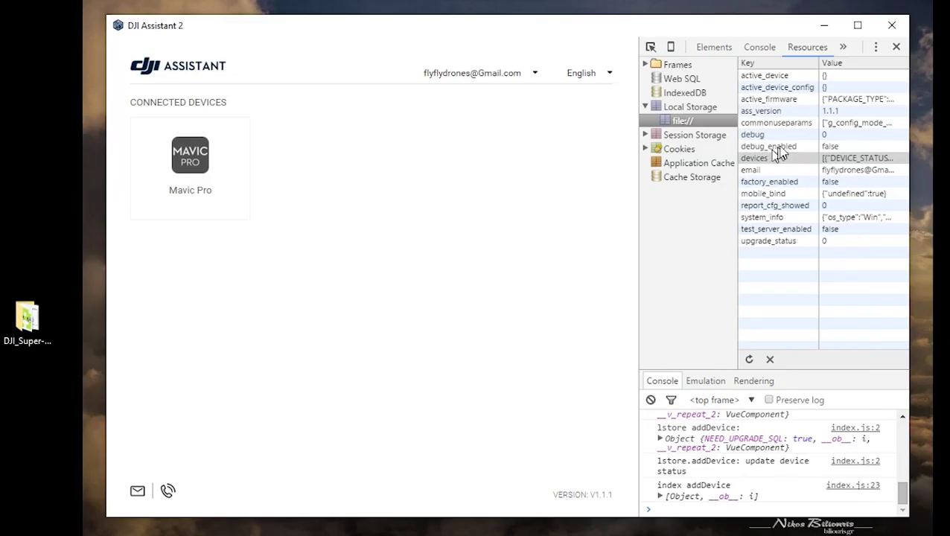
In DJI Assistant 2, set the local storage debug value to 1 and close the developer tools
{"action": "left_click", "coordinate": [845, 137]}
{"action": "double_click", "coordinate": [845, 137]}
{"action": "type", "text": "1"}
{"action": "key", "text": "Return"}
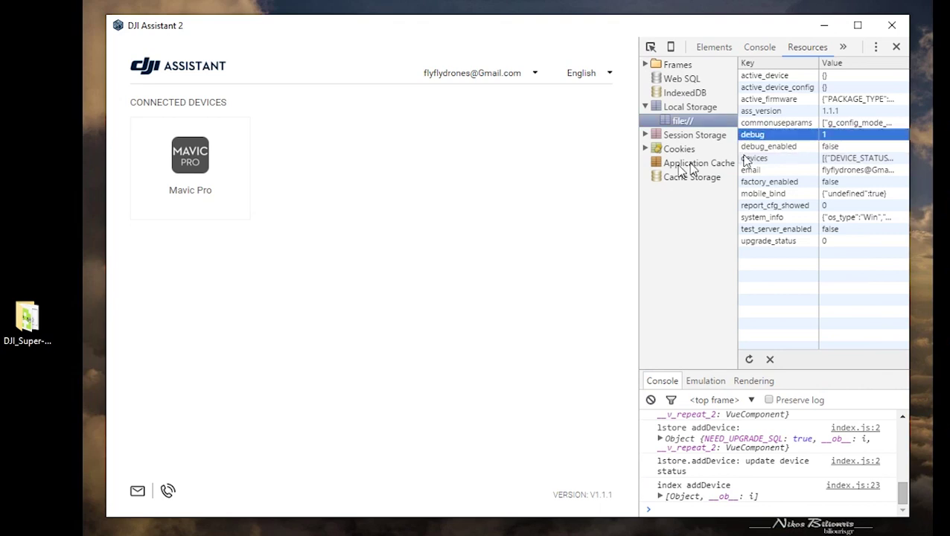
{"action": "left_click", "coordinate": [897, 47]}
Open the connected Mavic Pro and display its flight controller Parameters page
{"action": "left_click", "coordinate": [229, 174]}
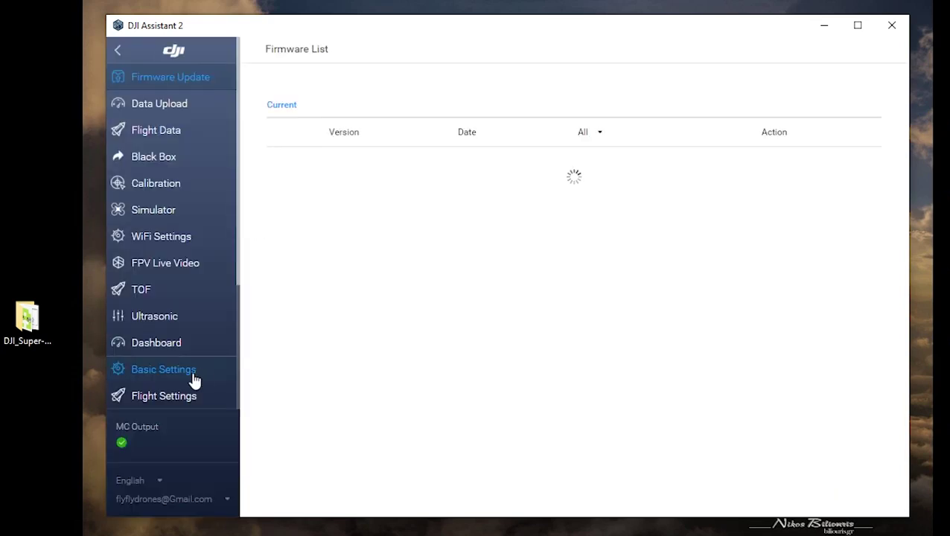
{"action": "scroll", "coordinate": [193, 376], "scroll_direction": "down", "scroll_amount": 3}
{"action": "left_click", "coordinate": [180, 320]}
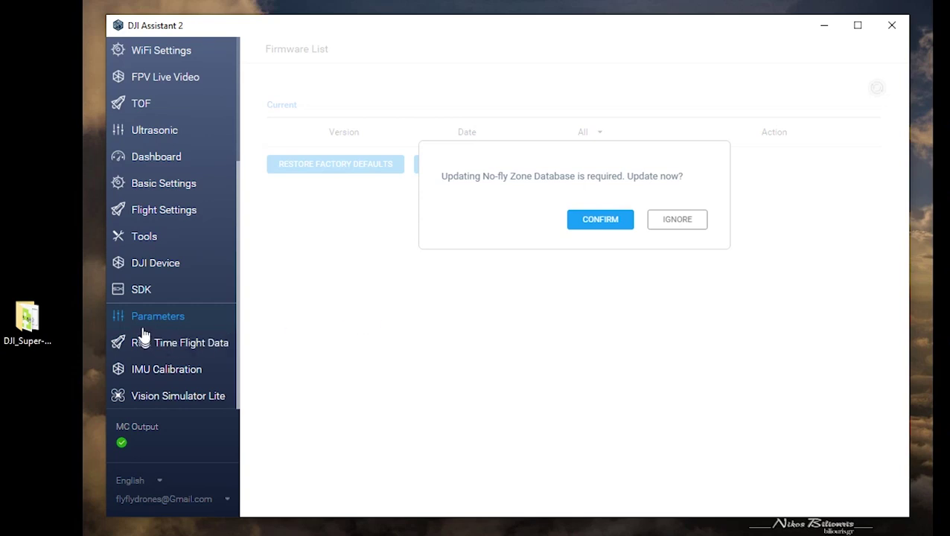
{"action": "left_click", "coordinate": [180, 318]}
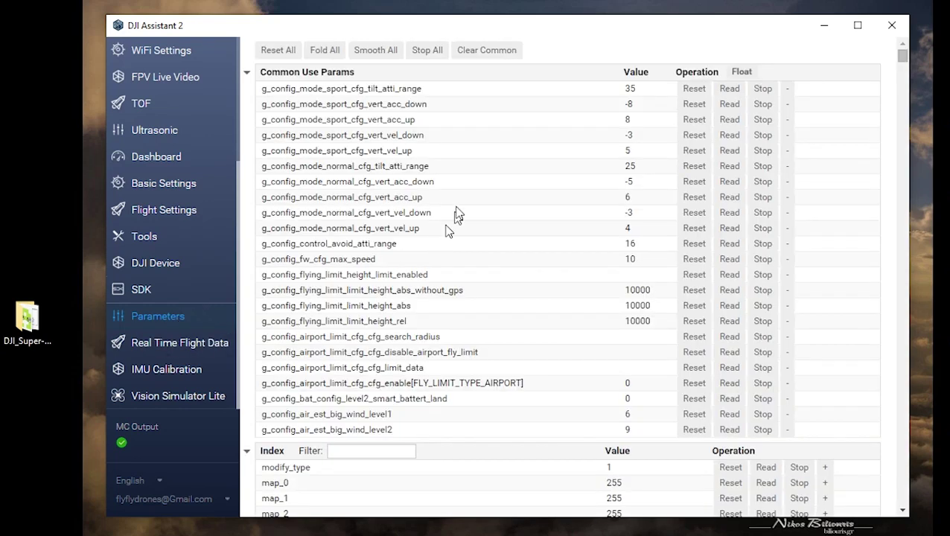